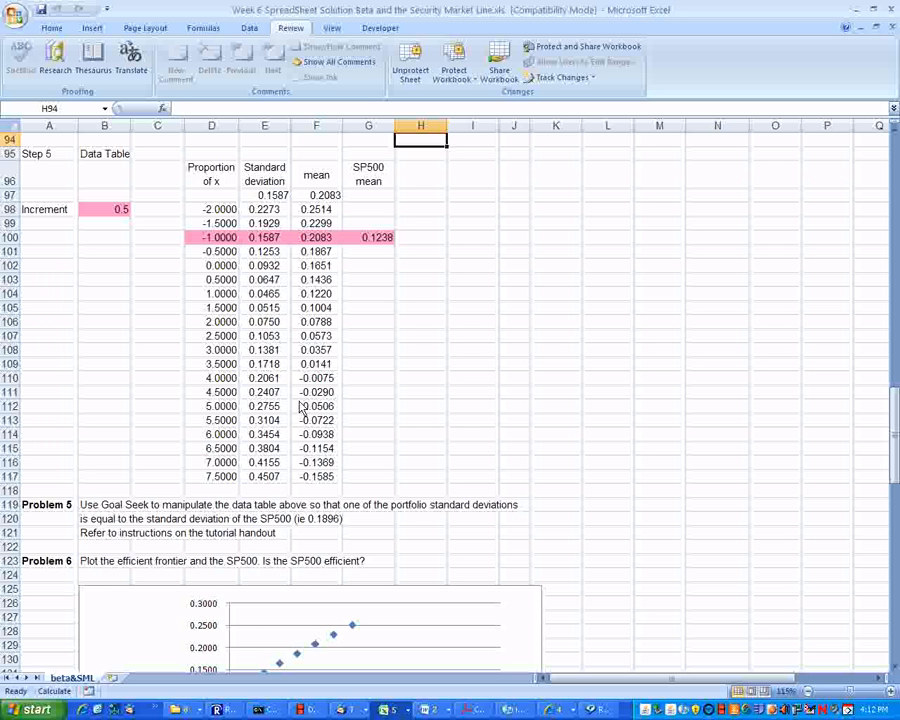
{"action": "left_click_drag", "start_coordinate": [211, 174], "coordinate": [369, 477]}
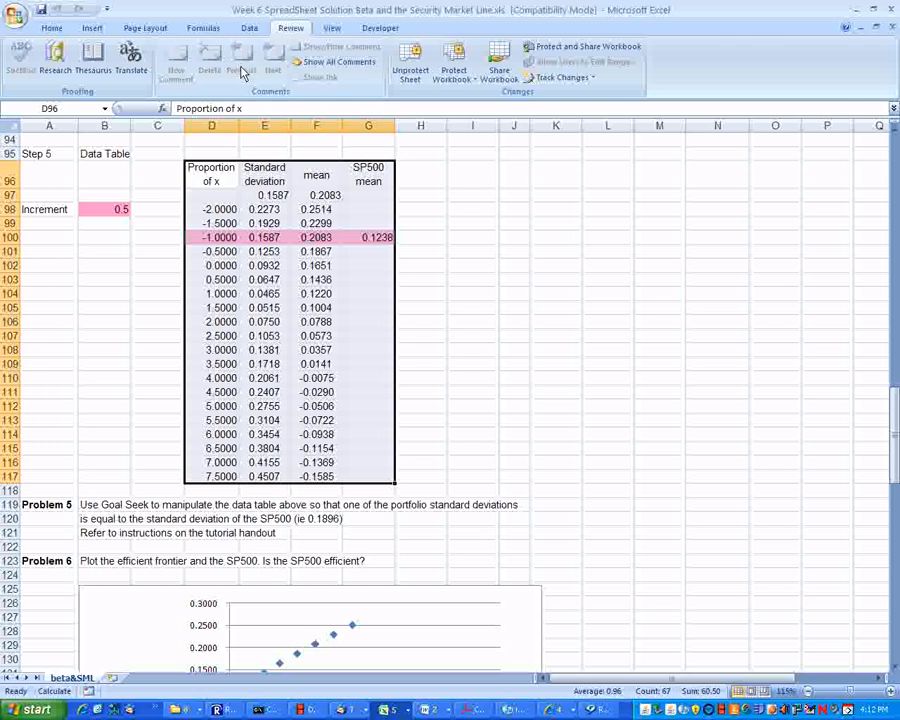
{"action": "left_click", "coordinate": [249, 29]}
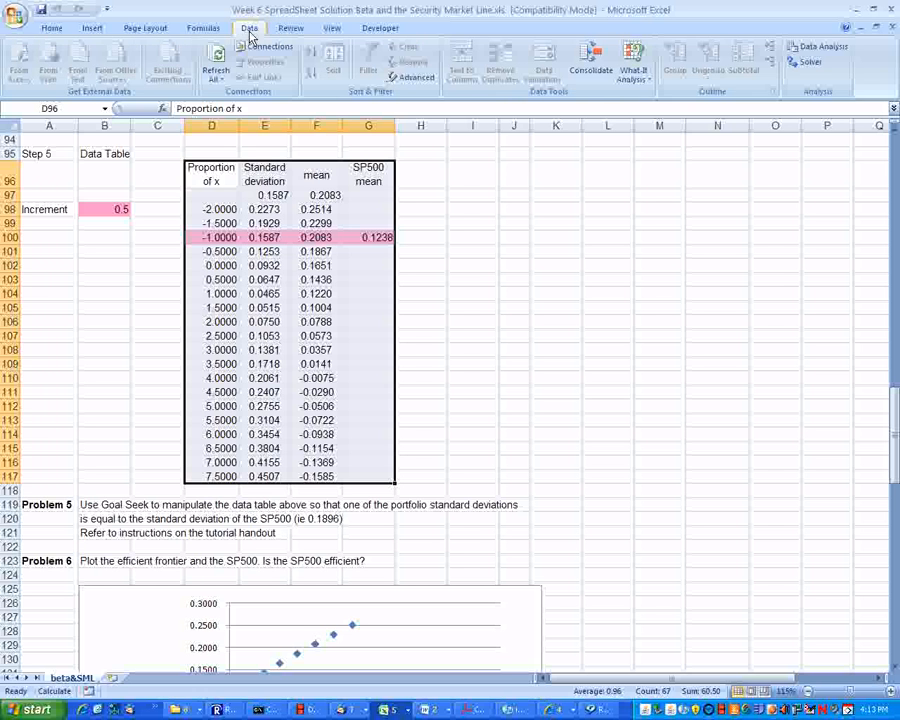
{"action": "left_click", "coordinate": [632, 72]}
{"action": "left_click", "coordinate": [652, 114]}
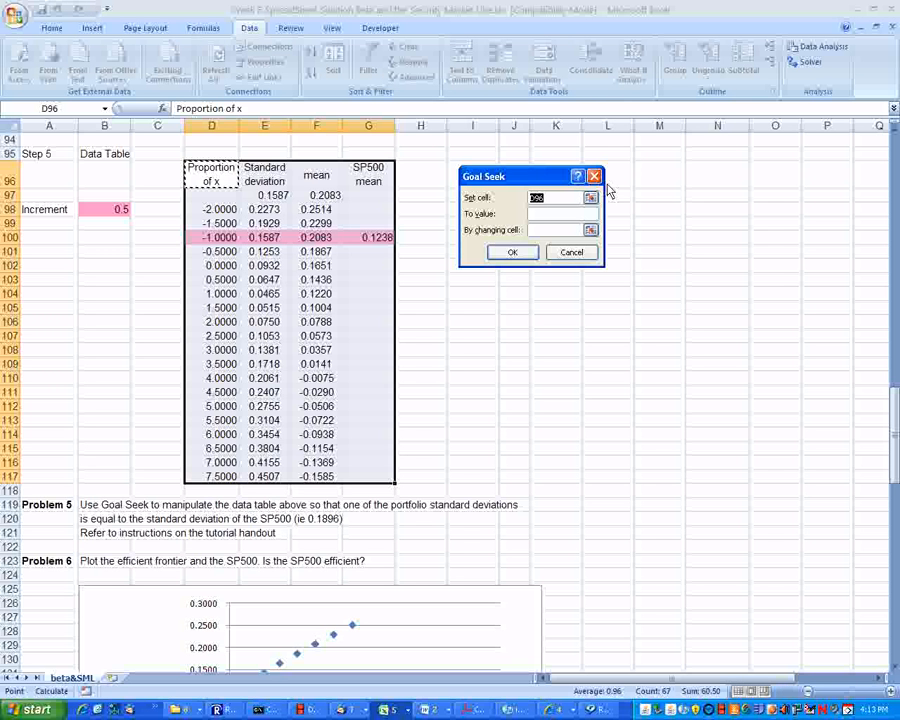
{"action": "left_click", "coordinate": [562, 204]}
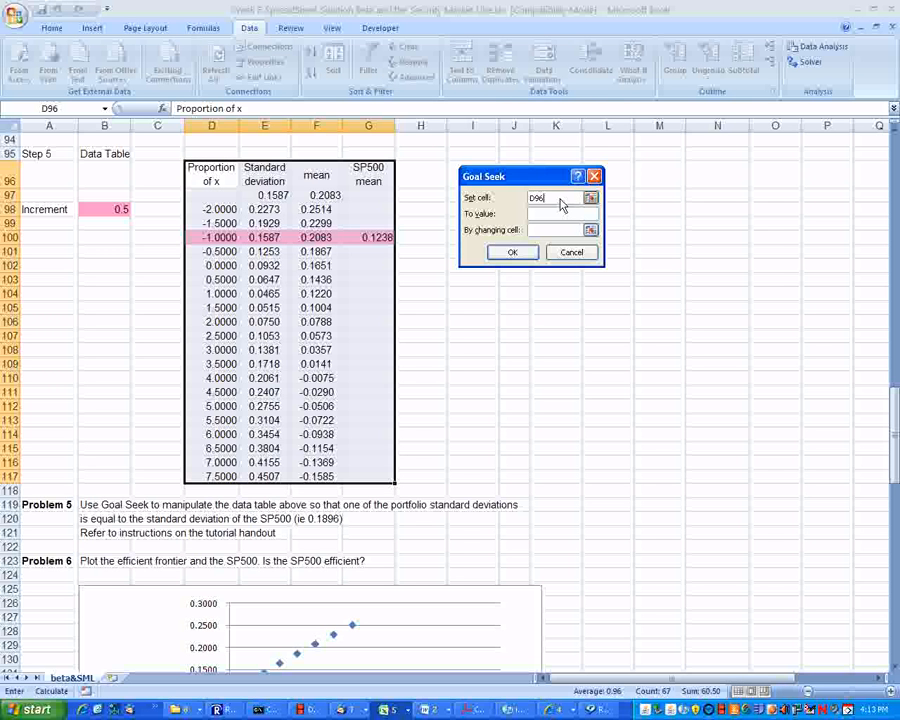
{"action": "left_click_drag", "start_coordinate": [560, 203], "coordinate": [517, 205]}
{"action": "key", "text": "BackSpace"}
{"action": "left_click", "coordinate": [282, 238]}
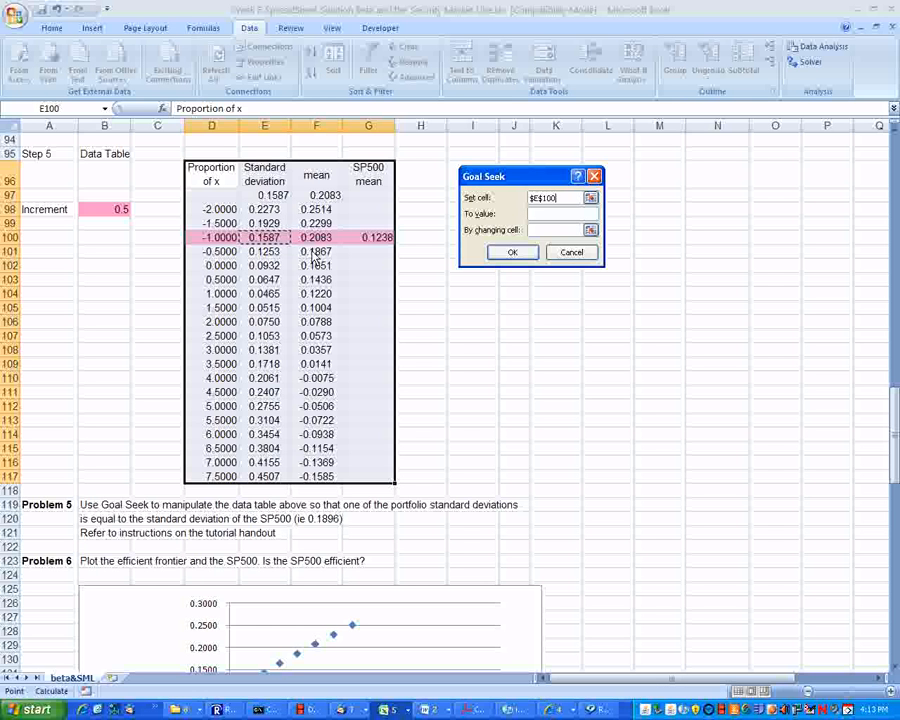
{"action": "left_click", "coordinate": [541, 215]}
{"action": "type", "text": "0"}
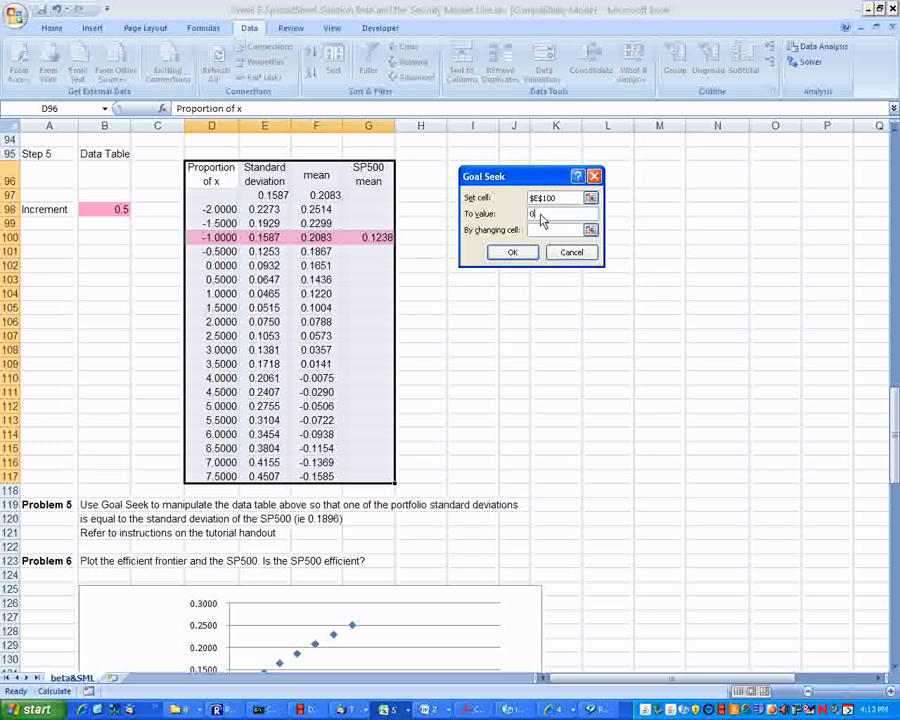
{"action": "type", "text": ".1896"}
{"action": "left_click", "coordinate": [571, 253]}
- Examine the SP500 standard deviation formula in C59 and the annual returns it references
{"action": "scroll", "coordinate": [450, 328], "scroll_direction": "up", "scroll_amount": 6}
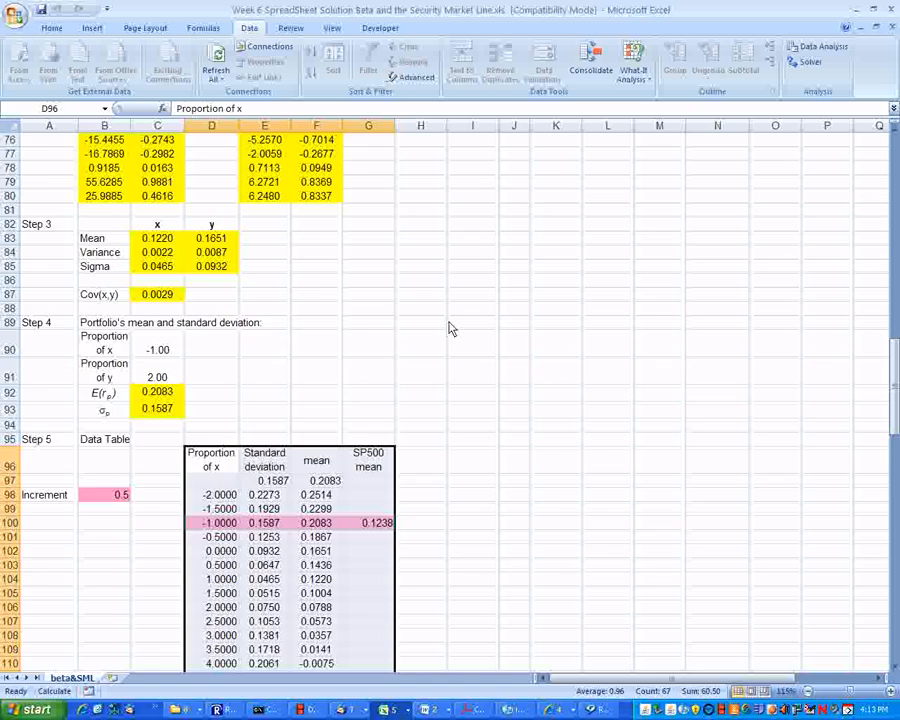
{"action": "scroll", "coordinate": [450, 328], "scroll_direction": "up", "scroll_amount": 13}
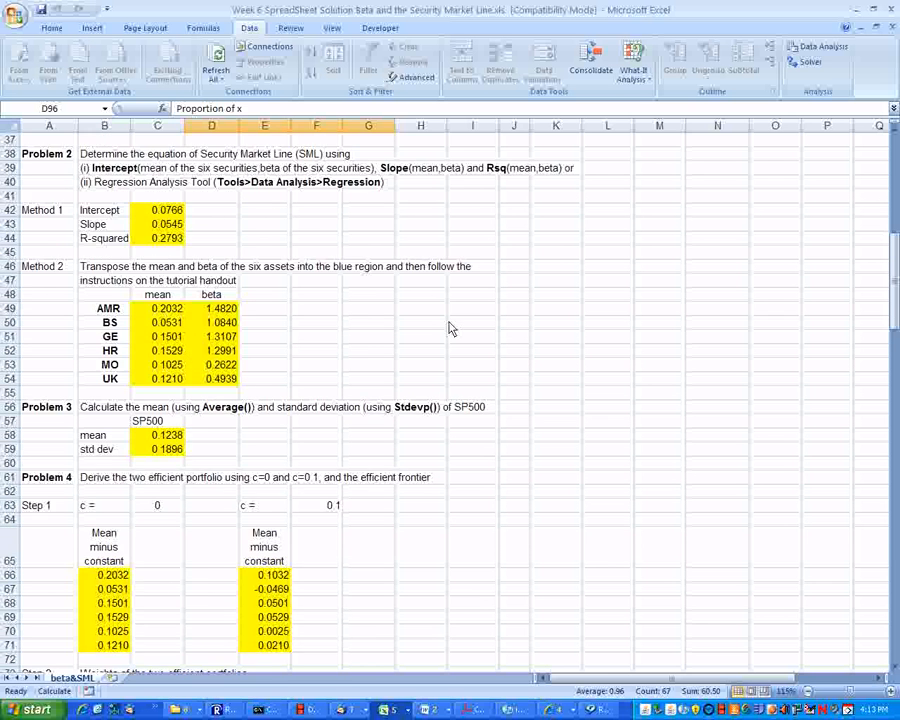
{"action": "scroll", "coordinate": [450, 328], "scroll_direction": "up", "scroll_amount": 2}
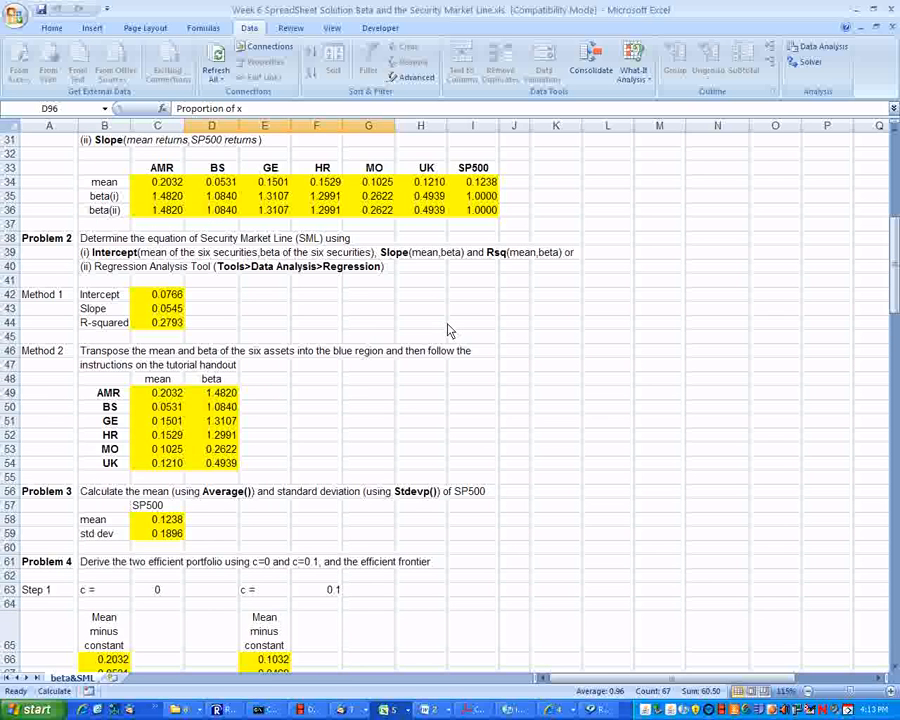
{"action": "left_click", "coordinate": [178, 538]}
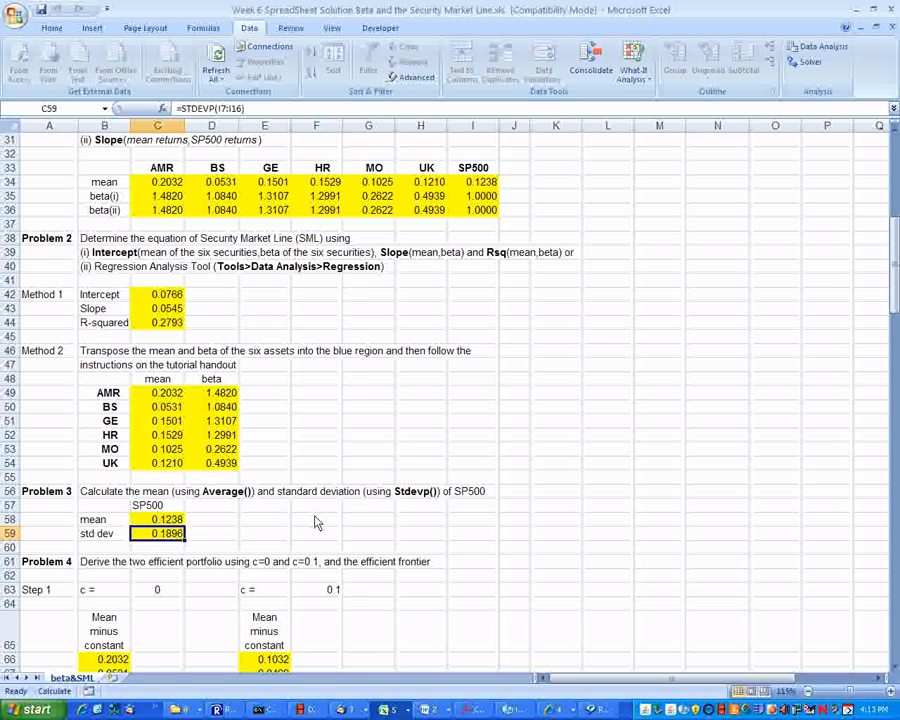
{"action": "scroll", "coordinate": [315, 522], "scroll_direction": "up", "scroll_amount": 3}
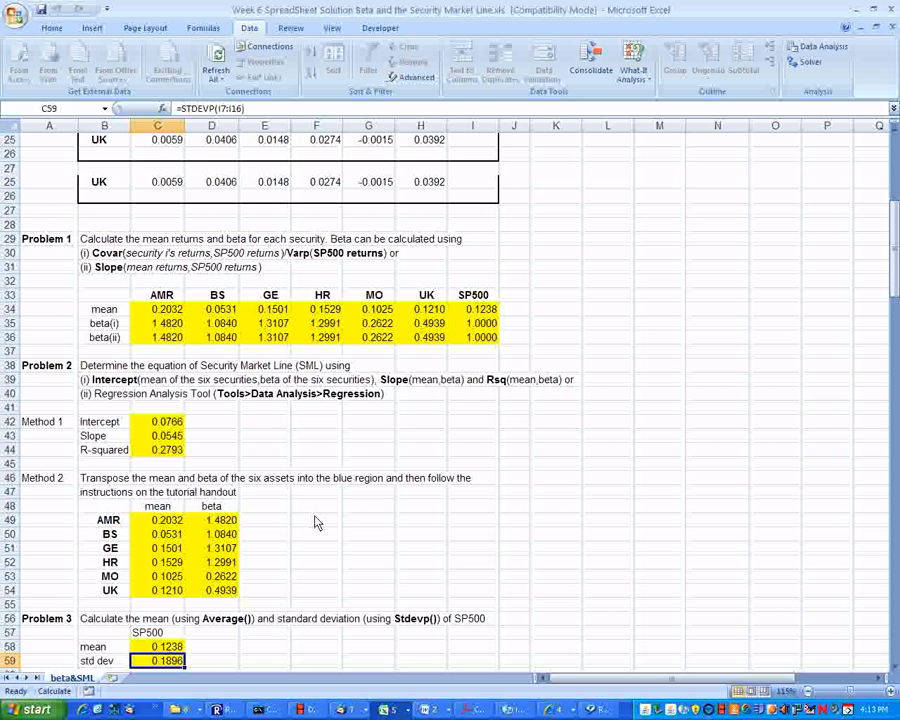
{"action": "key", "text": "F2"}
{"action": "scroll", "coordinate": [315, 522], "scroll_direction": "up", "scroll_amount": 7}
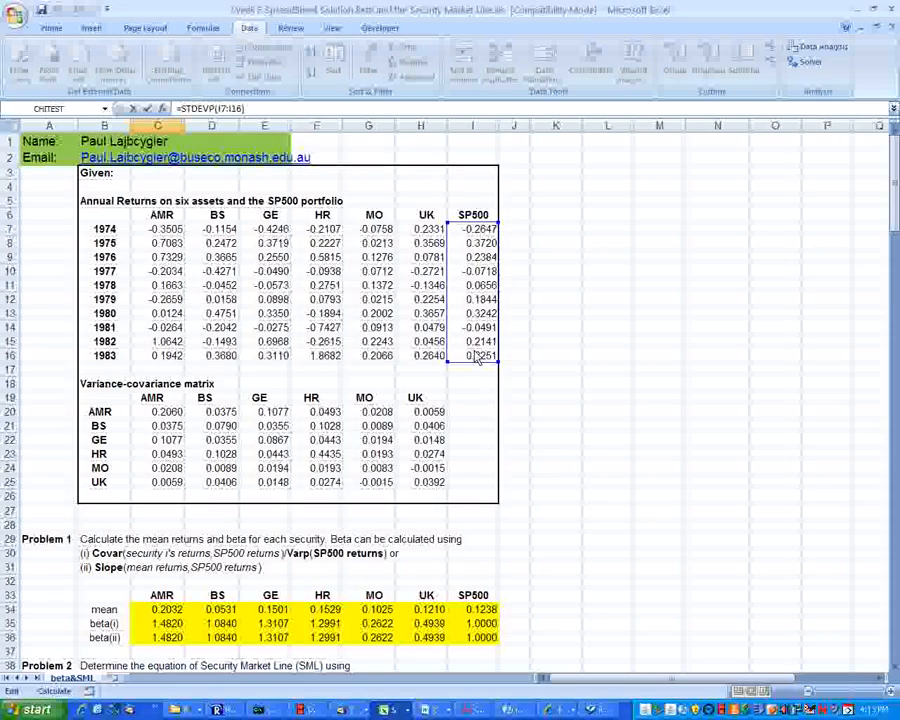
{"action": "scroll", "coordinate": [445, 393], "scroll_direction": "down", "scroll_amount": 5}
{"action": "scroll", "coordinate": [445, 393], "scroll_direction": "down", "scroll_amount": 4}
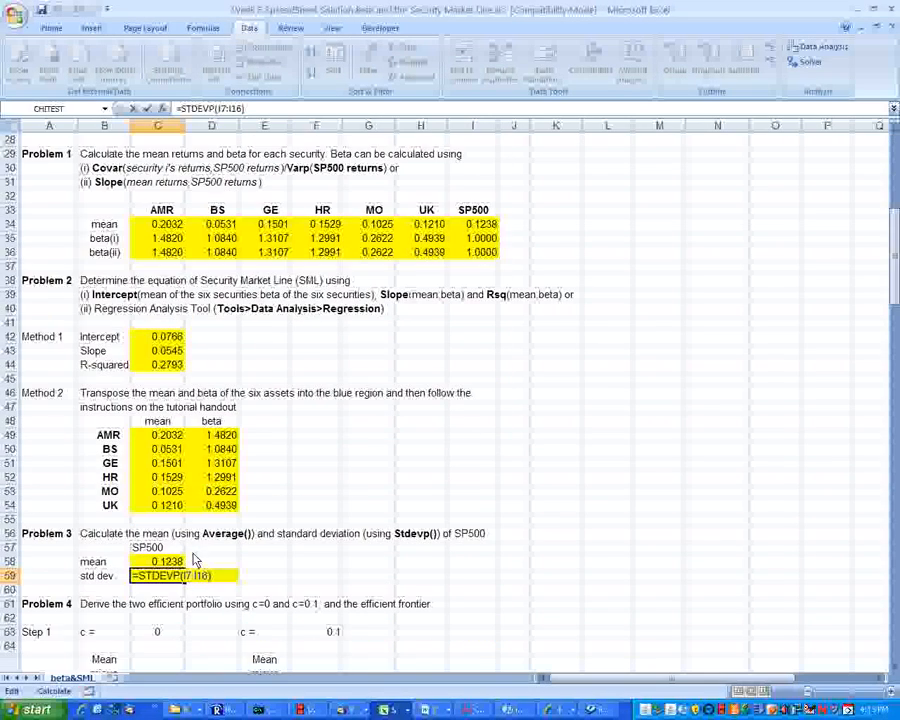
{"action": "key", "text": "Escape"}
- Start a Goal Seek with E100, the standard deviation in the data table's highlighted row, as the set cell
{"action": "scroll", "coordinate": [190, 595], "scroll_direction": "down", "scroll_amount": 20}
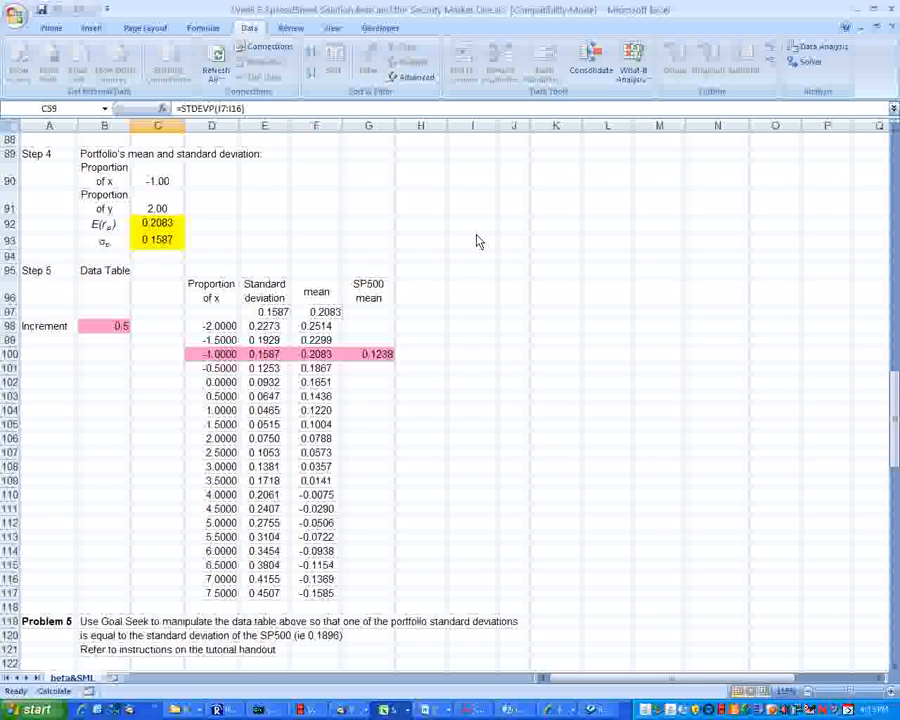
{"action": "scroll", "coordinate": [477, 240], "scroll_direction": "up", "scroll_amount": 2}
{"action": "scroll", "coordinate": [478, 241], "scroll_direction": "down", "scroll_amount": 3}
{"action": "scroll", "coordinate": [477, 241], "scroll_direction": "up", "scroll_amount": 1}
{"action": "scroll", "coordinate": [477, 240], "scroll_direction": "down", "scroll_amount": 2}
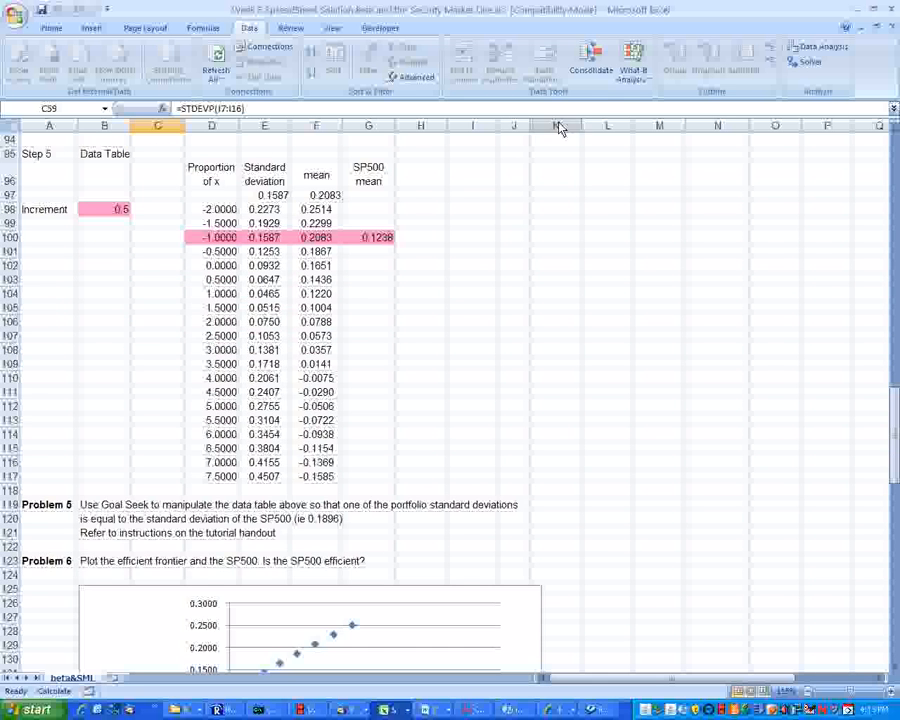
{"action": "left_click", "coordinate": [625, 83]}
{"action": "left_click", "coordinate": [660, 108]}
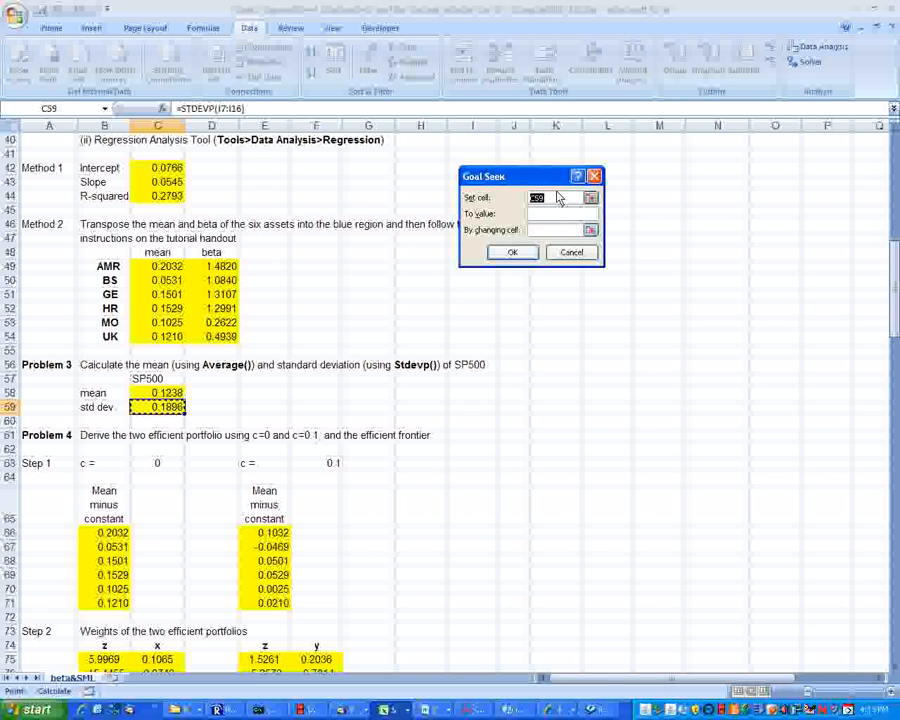
{"action": "left_click", "coordinate": [560, 204]}
{"action": "key", "text": "BackSpace"}
{"action": "key", "text": "BackSpace"}
{"action": "key", "text": "BackSpace"}
{"action": "scroll", "coordinate": [560, 204], "scroll_direction": "down", "scroll_amount": 17}
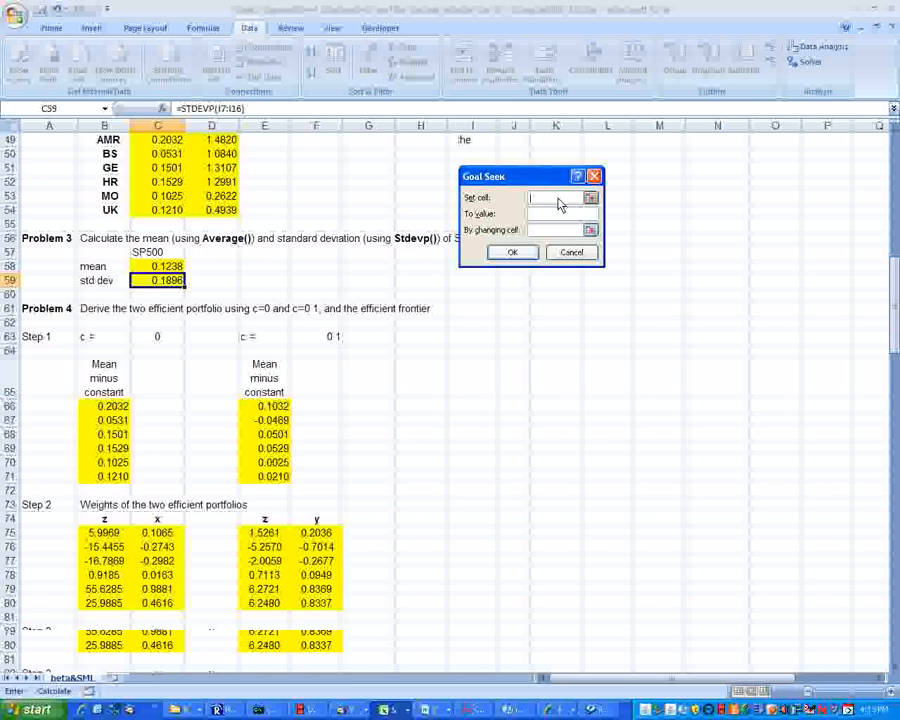
{"action": "scroll", "coordinate": [455, 232], "scroll_direction": "down", "scroll_amount": 1}
{"action": "scroll", "coordinate": [444, 200], "scroll_direction": "up", "scroll_amount": 1}
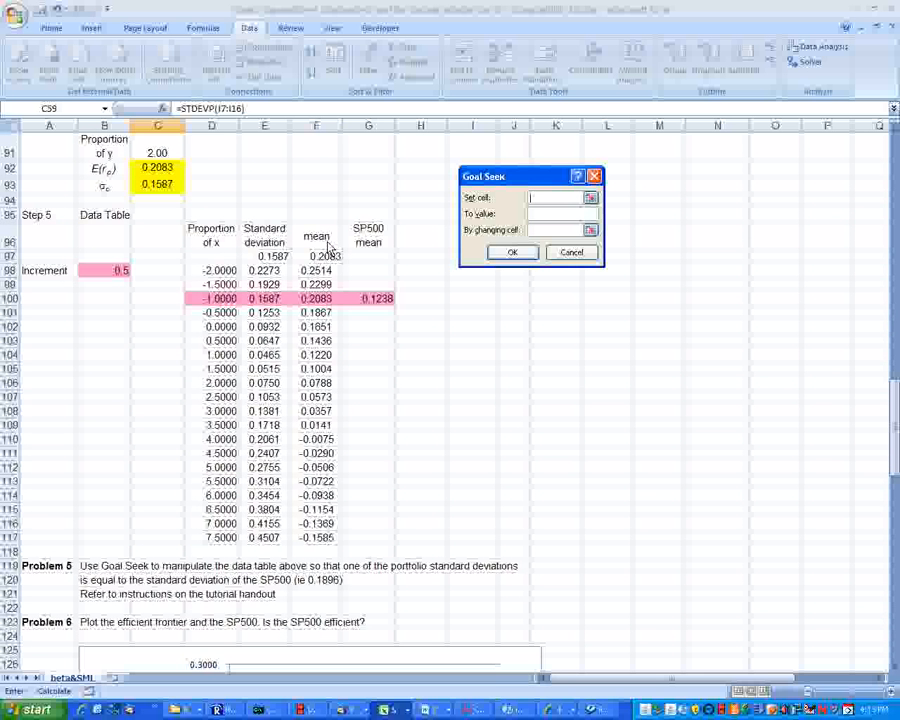
{"action": "left_click", "coordinate": [272, 300]}
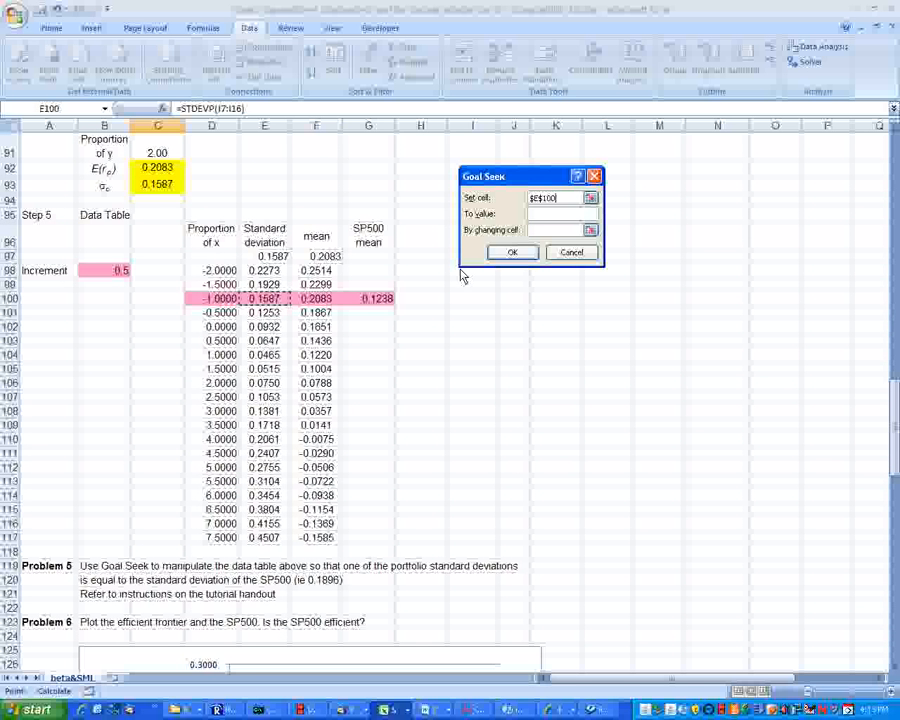
- Solve the Goal Seek for a target value of 0.1896 by changing the increment in B98, and keep the solution
{"action": "left_click", "coordinate": [540, 216]}
{"action": "type", "text": "0.1"}
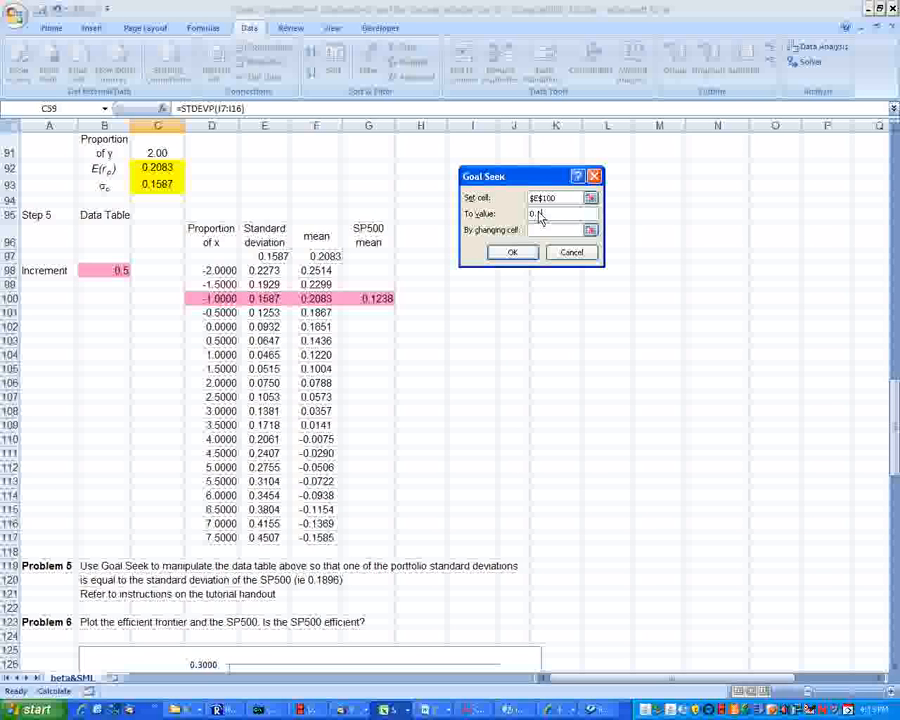
{"action": "type", "text": "896"}
{"action": "left_click", "coordinate": [543, 236]}
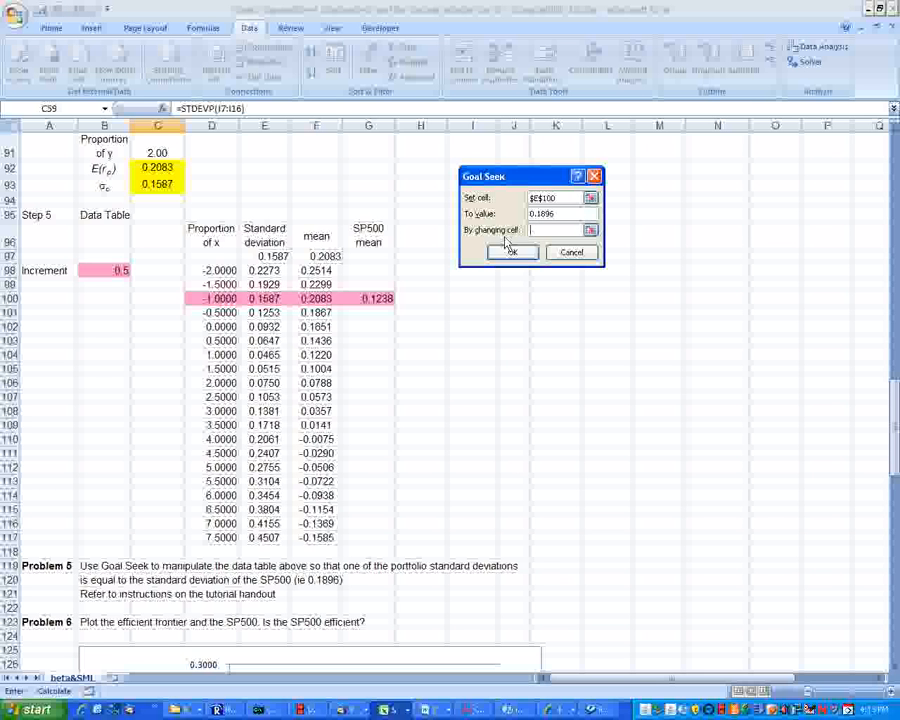
{"action": "left_click", "coordinate": [125, 271]}
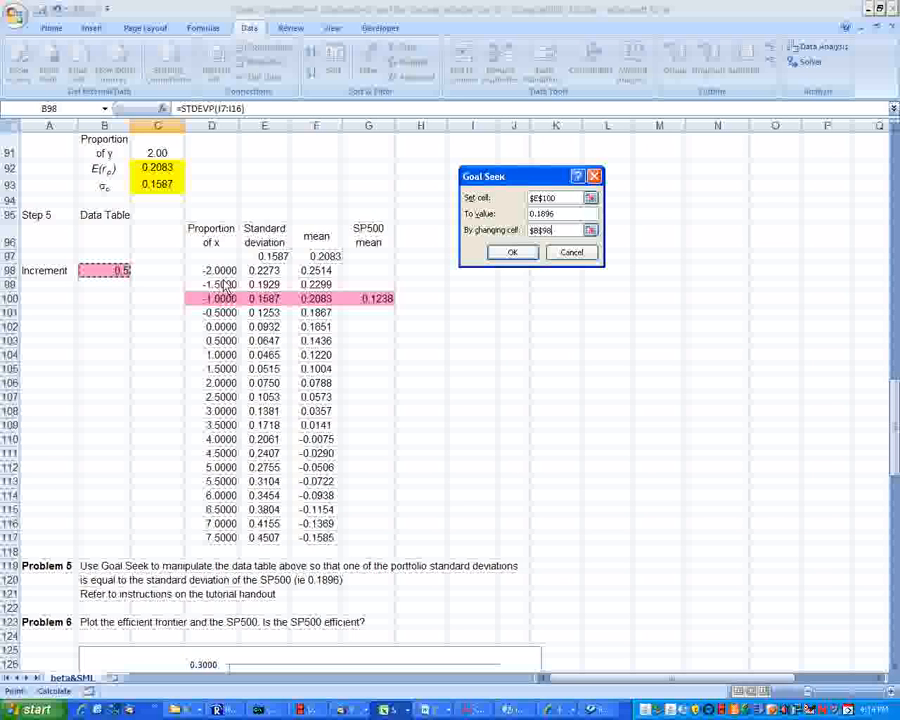
{"action": "left_click", "coordinate": [513, 254]}
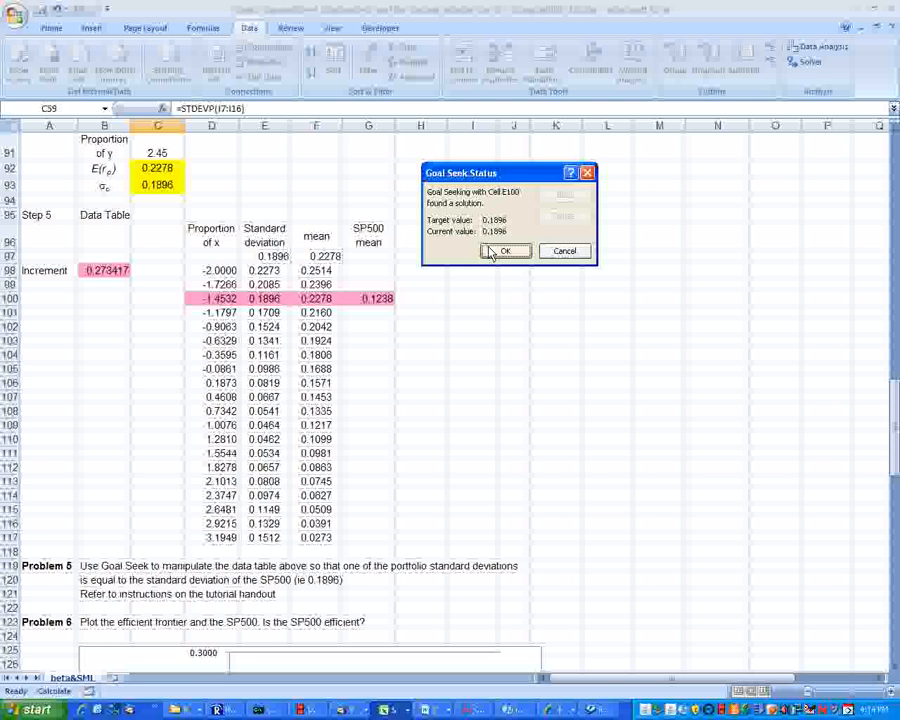
{"action": "left_click", "coordinate": [505, 251]}
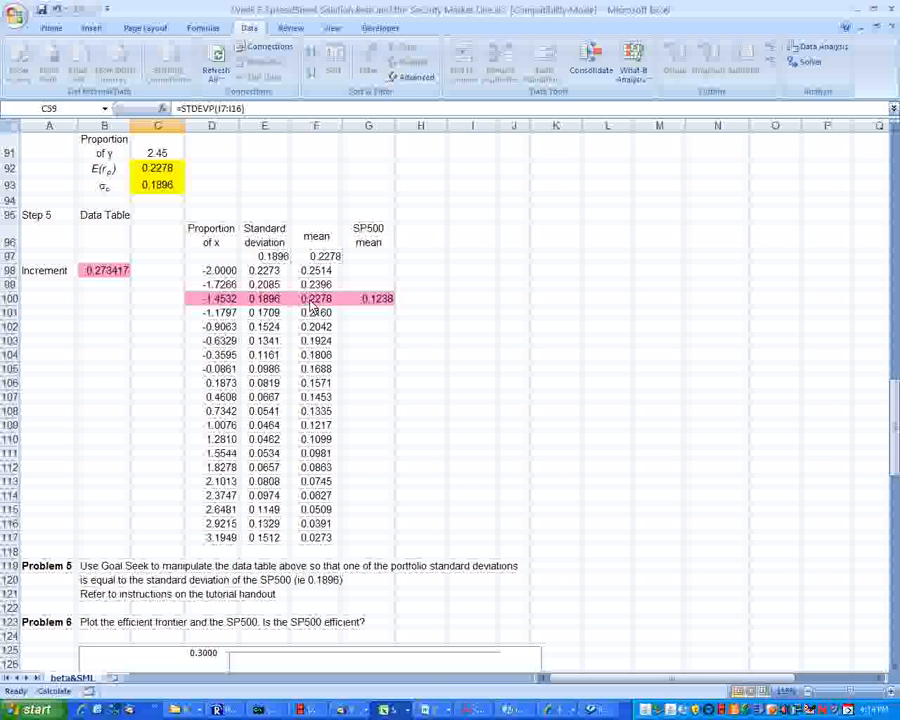
- Compare the portfolio mean in F100 with the SP500 mean in G100, and examine the Problem 6 efficient frontier chart
{"action": "left_click", "coordinate": [312, 301]}
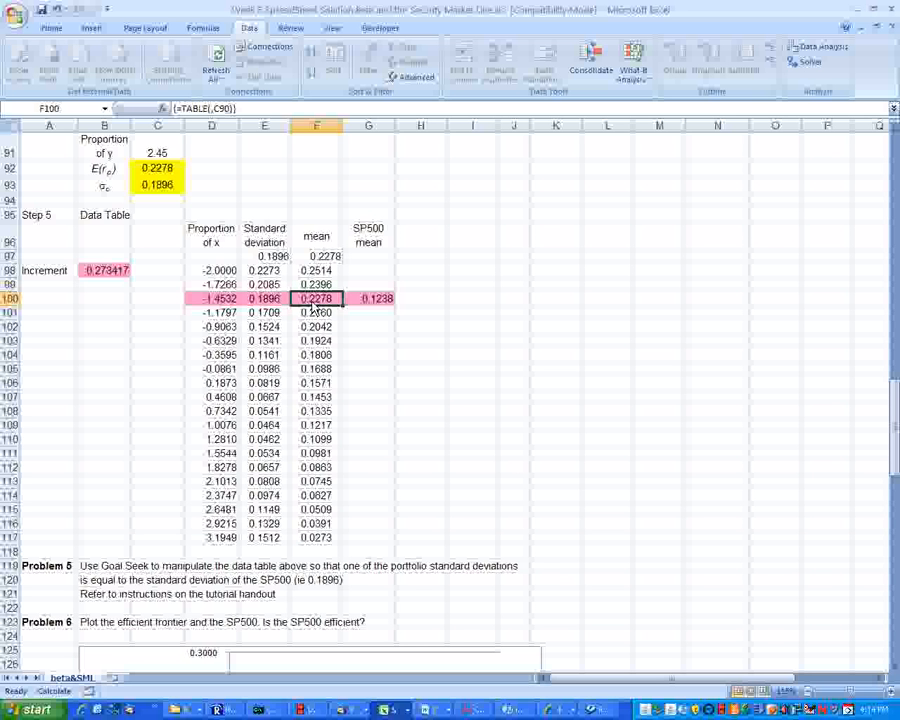
{"action": "left_click", "coordinate": [373, 301]}
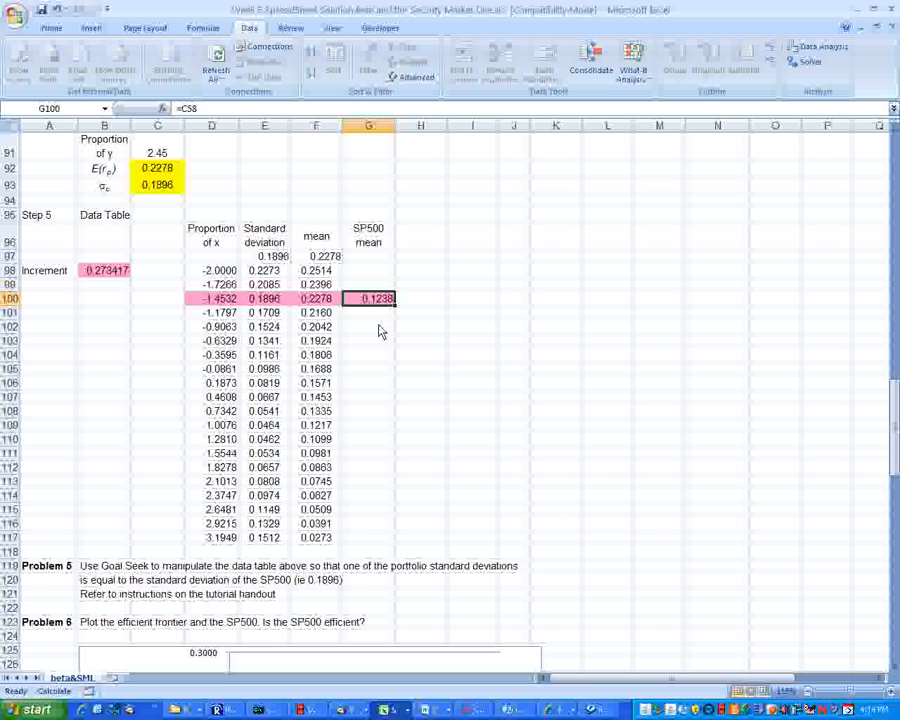
{"action": "scroll", "coordinate": [380, 332], "scroll_direction": "down", "scroll_amount": 7}
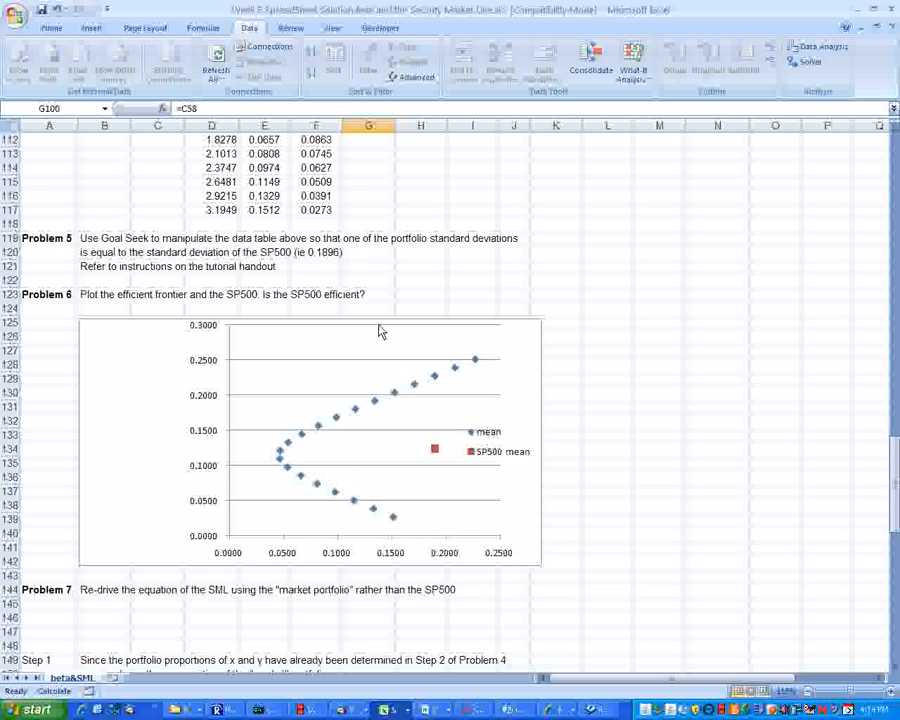
{"action": "scroll", "coordinate": [380, 332], "scroll_direction": "down", "scroll_amount": 1}
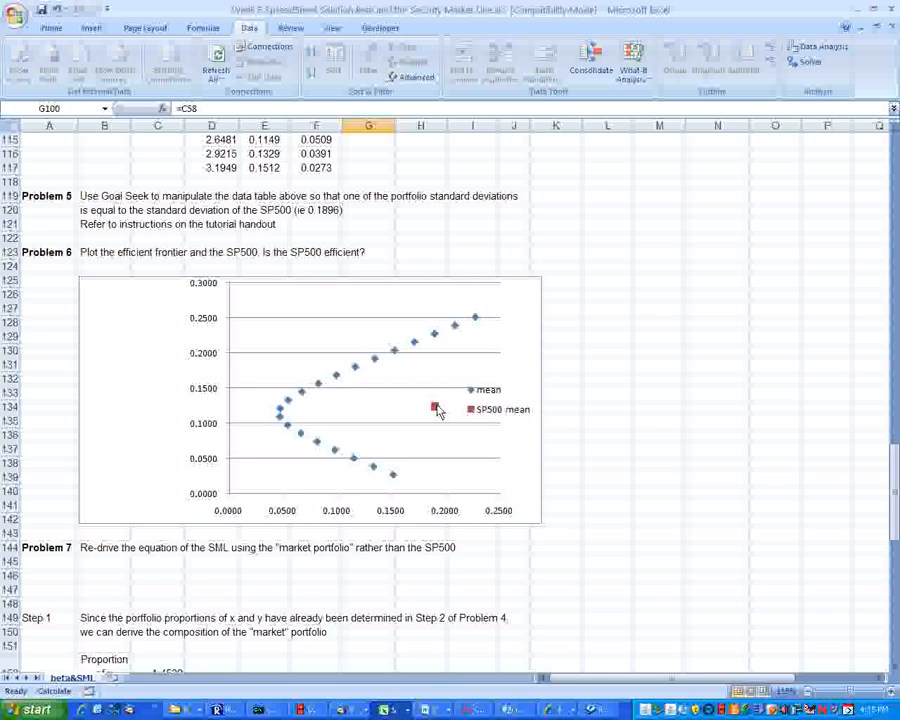
- Review the R-squared formula in C44 and the SP500 mean and betas in I33:I36
{"action": "scroll", "coordinate": [437, 410], "scroll_direction": "up", "scroll_amount": 20}
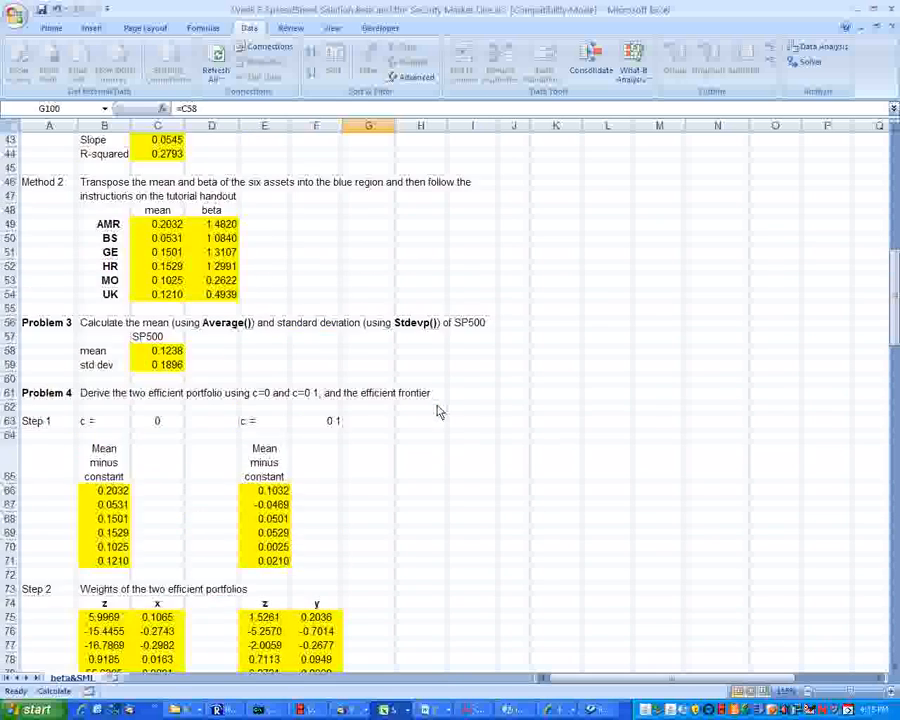
{"action": "scroll", "coordinate": [437, 410], "scroll_direction": "up", "scroll_amount": 9}
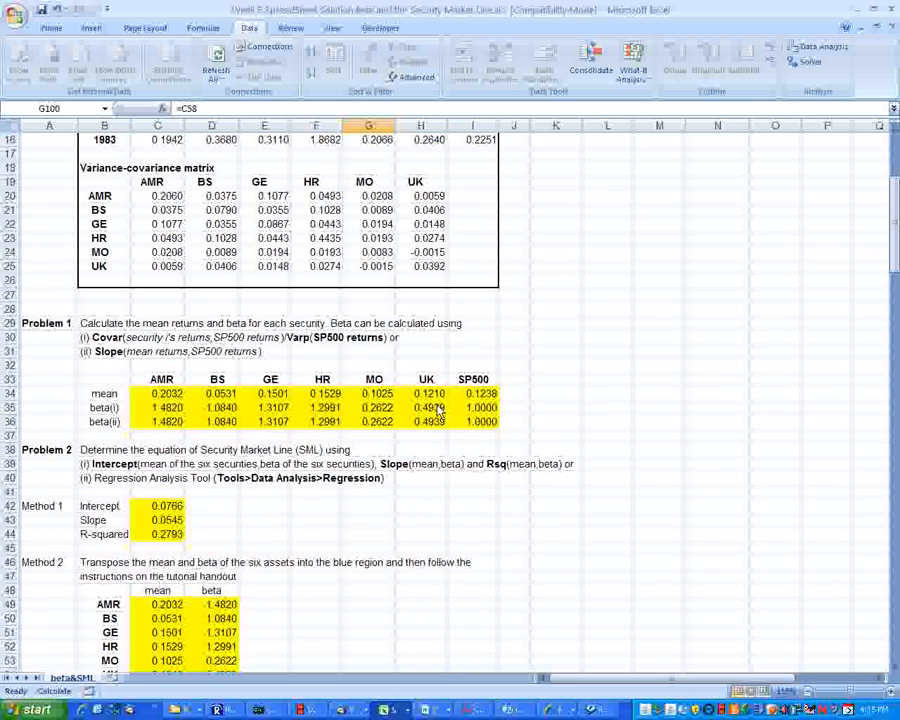
{"action": "left_click", "coordinate": [182, 534]}
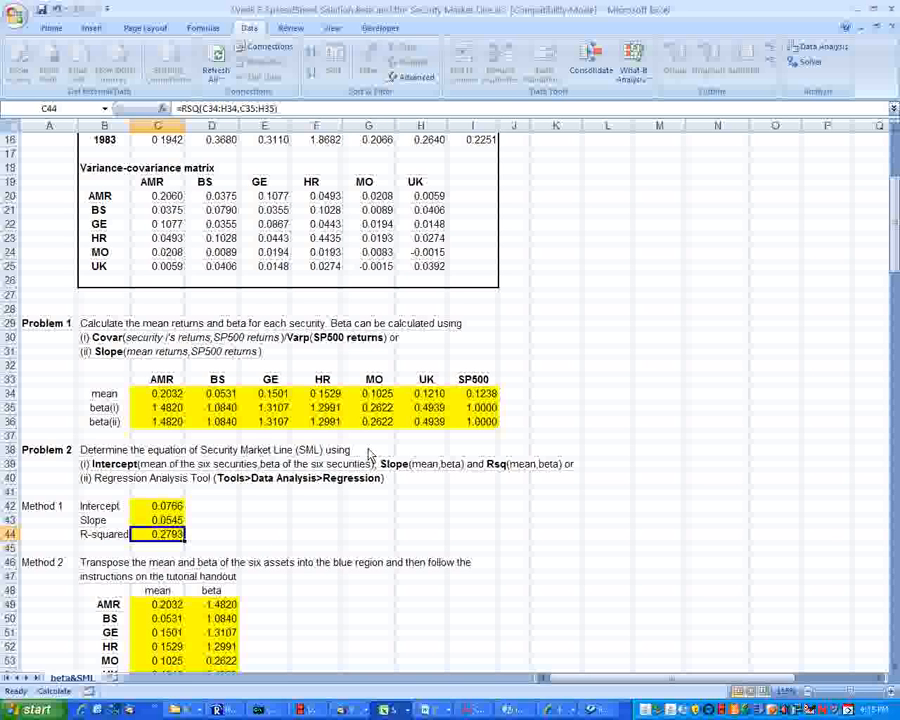
{"action": "left_click_drag", "start_coordinate": [473, 380], "coordinate": [478, 426]}
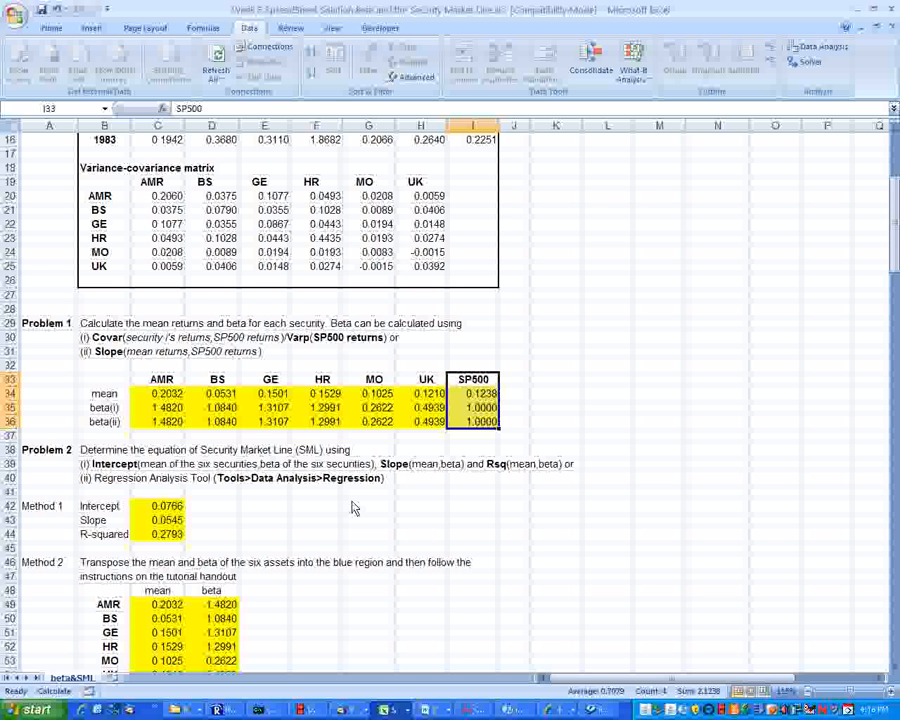
- Examine Problem 7 and the "market" portfolio composition derived from the proportions of x and y
{"action": "scroll", "coordinate": [352, 508], "scroll_direction": "down", "scroll_amount": 20}
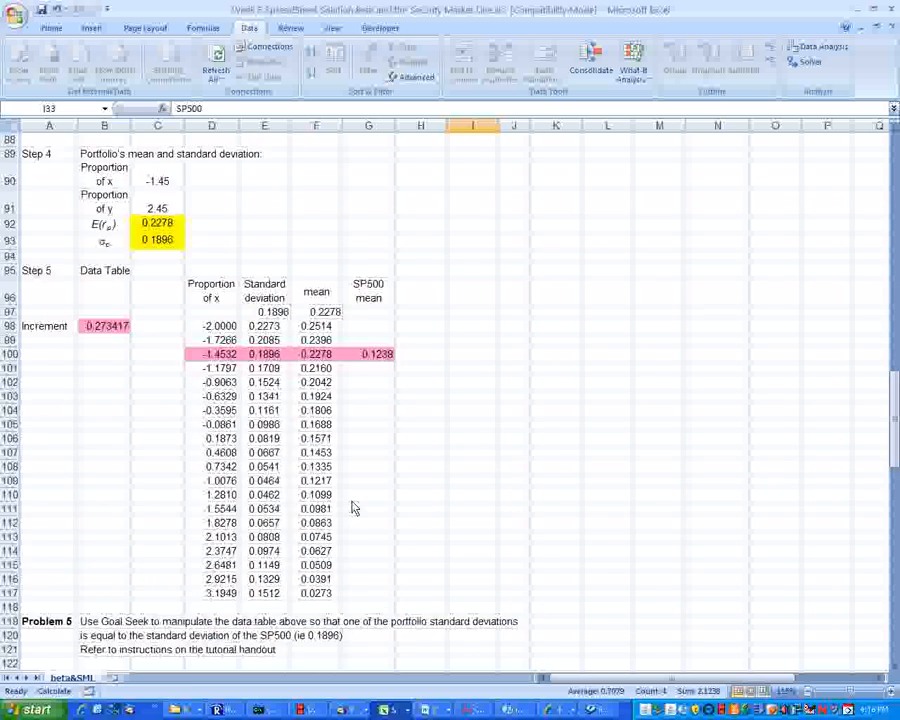
{"action": "scroll", "coordinate": [352, 508], "scroll_direction": "down", "scroll_amount": 13}
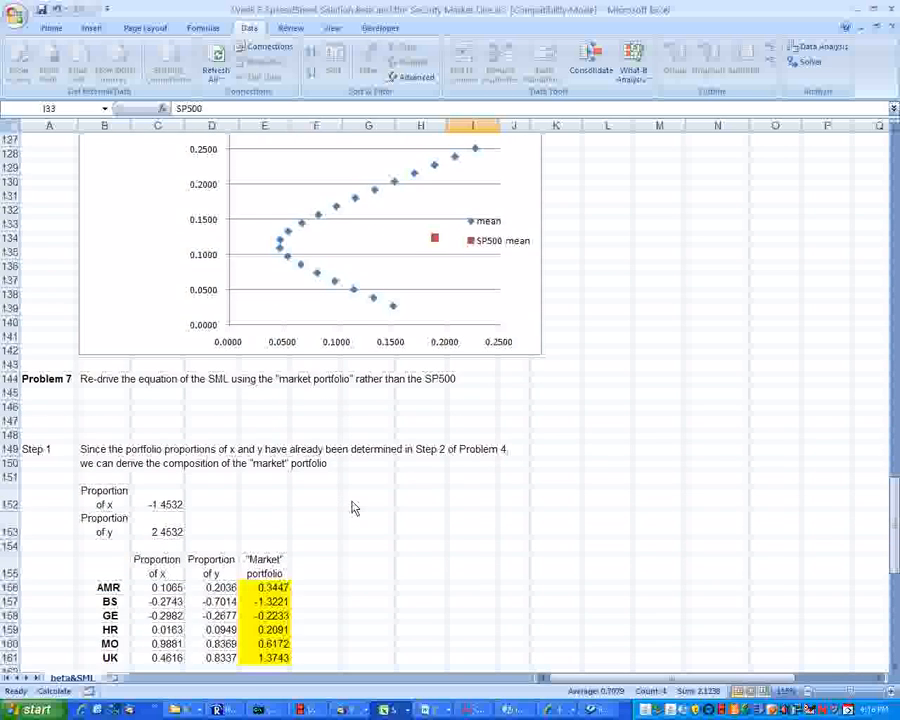
{"action": "scroll", "coordinate": [351, 504], "scroll_direction": "down", "scroll_amount": 2}
{"action": "scroll", "coordinate": [351, 504], "scroll_direction": "up", "scroll_amount": 2}
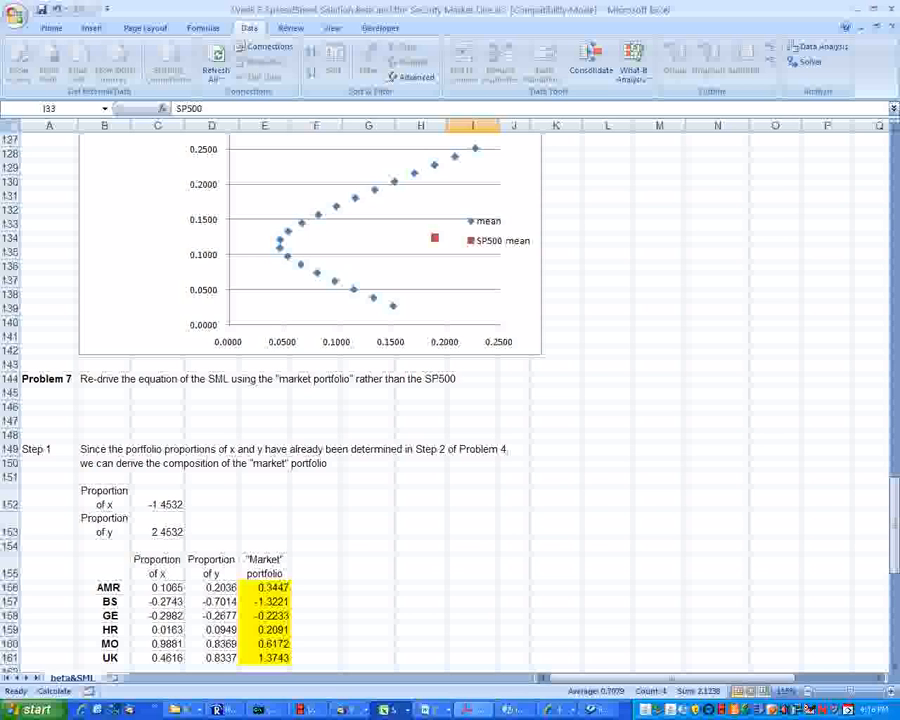
{"action": "left_click", "coordinate": [335, 712]}
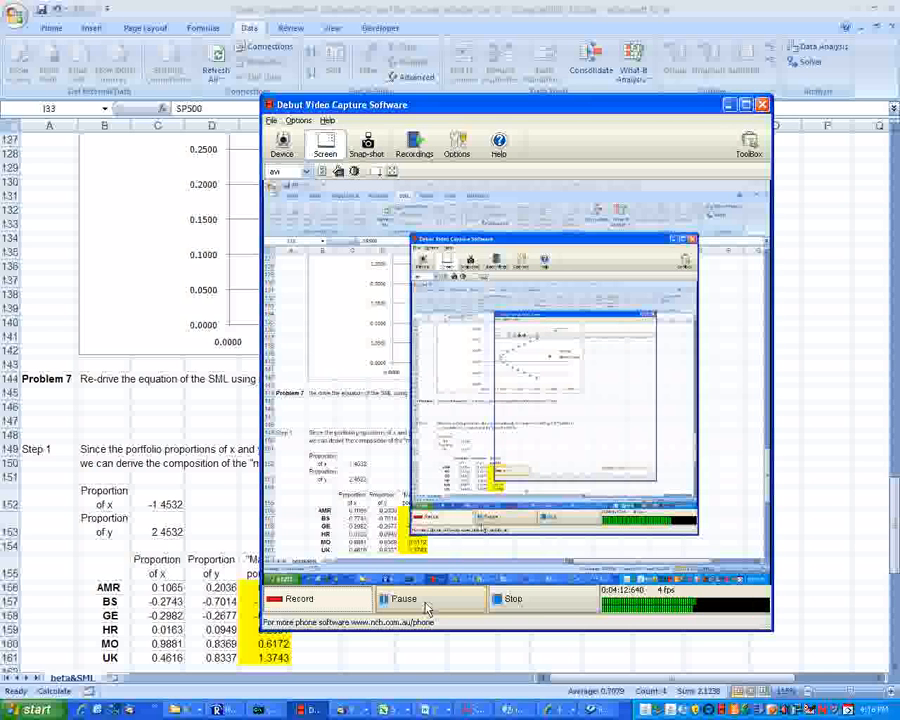